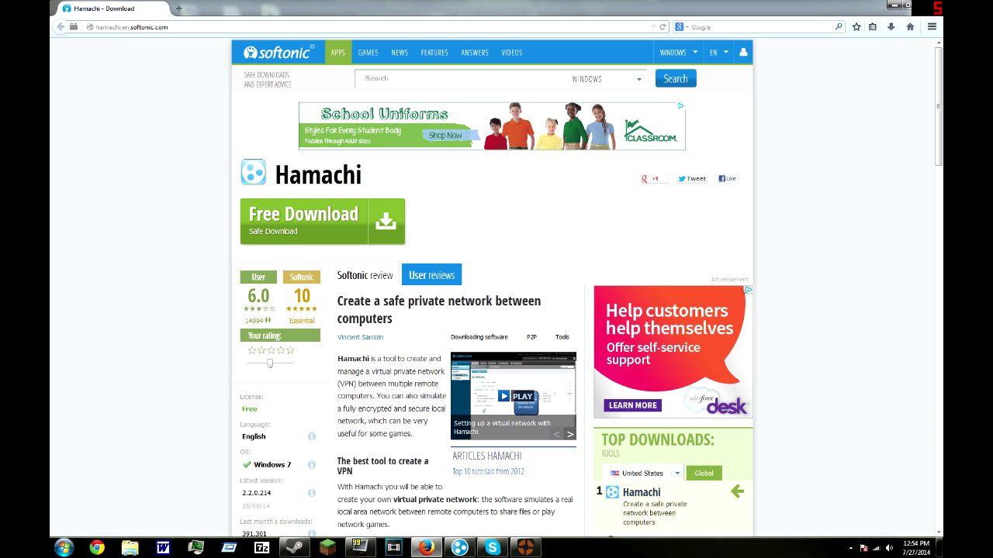
Step: Copy this computer's IPv4 address from LogMeIn Hamachi, then minimize the Hamachi window
left_click(893, 11)
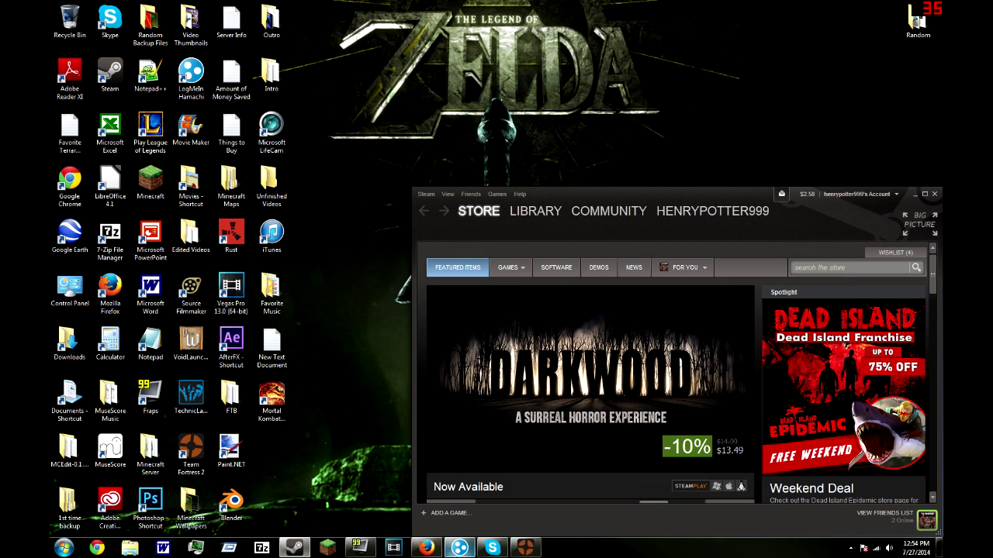
left_click(460, 548)
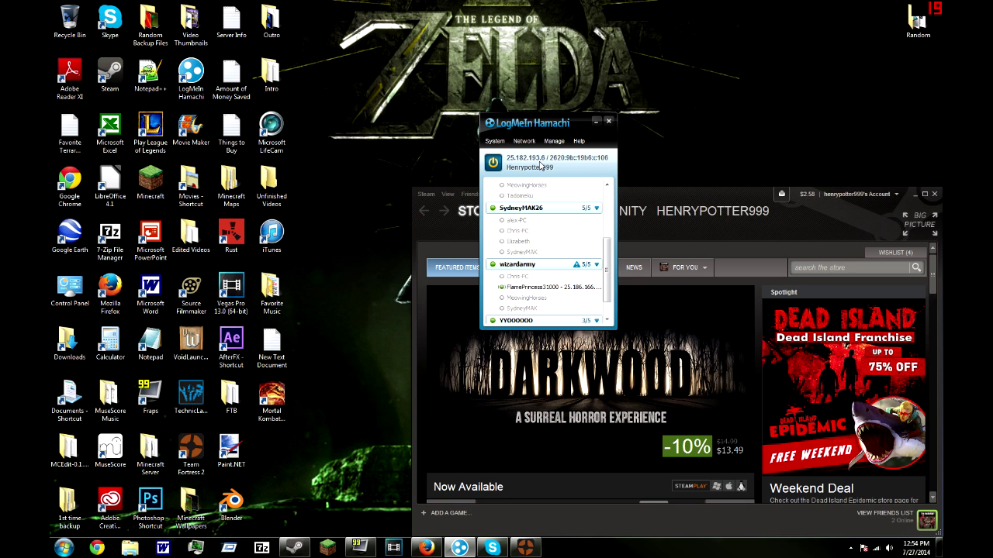
right_click(526, 159)
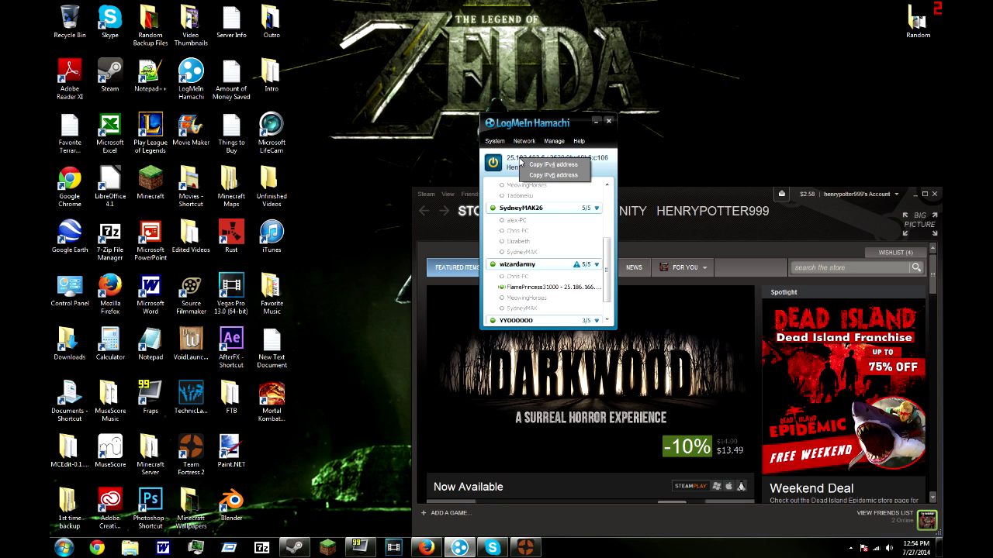
left_click(550, 165)
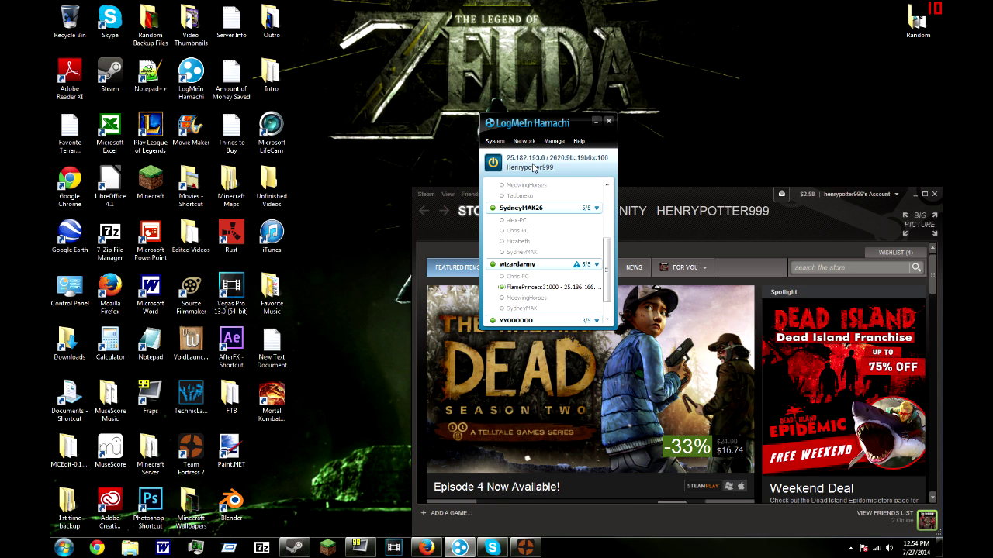
left_click(596, 123)
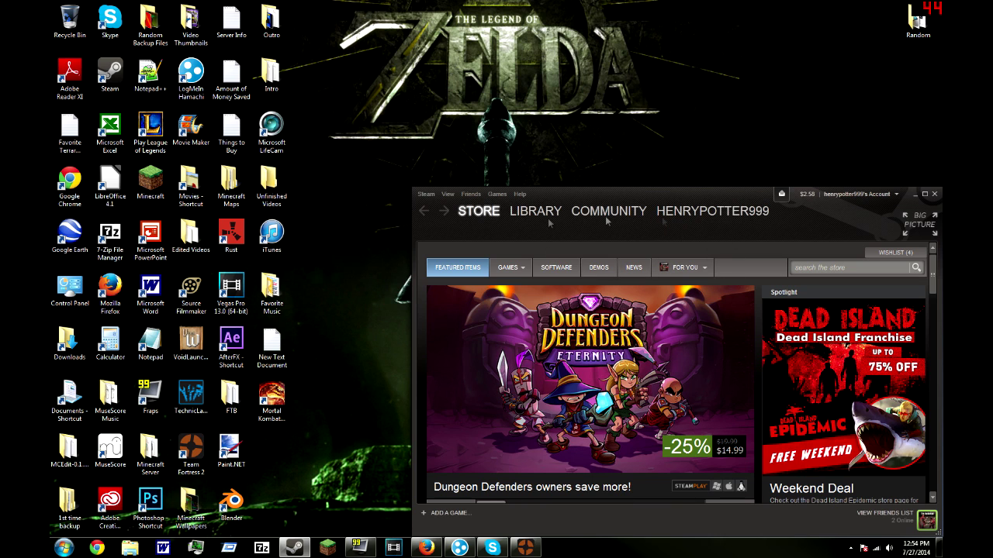
Step: Launch Team Fortress 2 from the Steam library and wait for its main menu
mouse_move(522, 216)
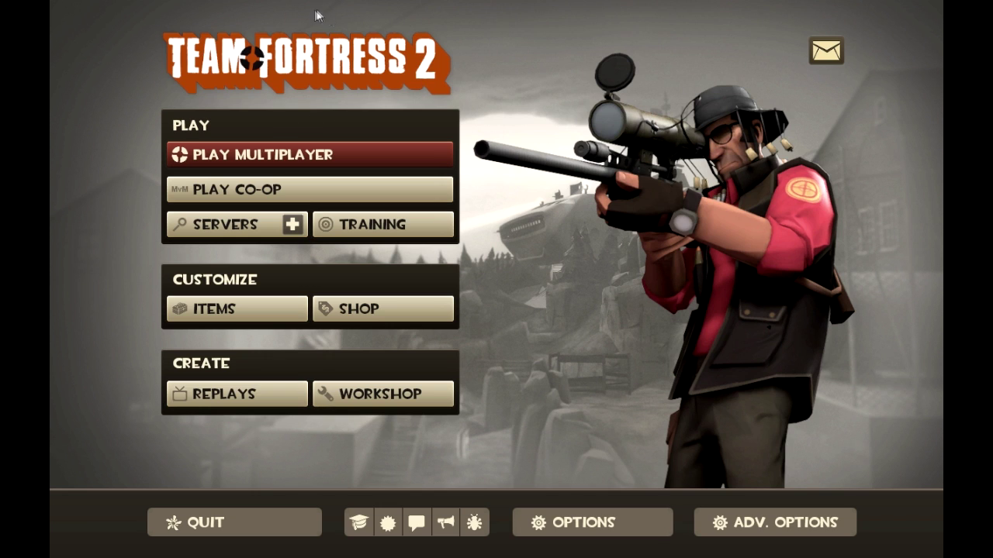
Step: Start a new server with hostname WHAT THE HECK and 24 max players
left_click(291, 224)
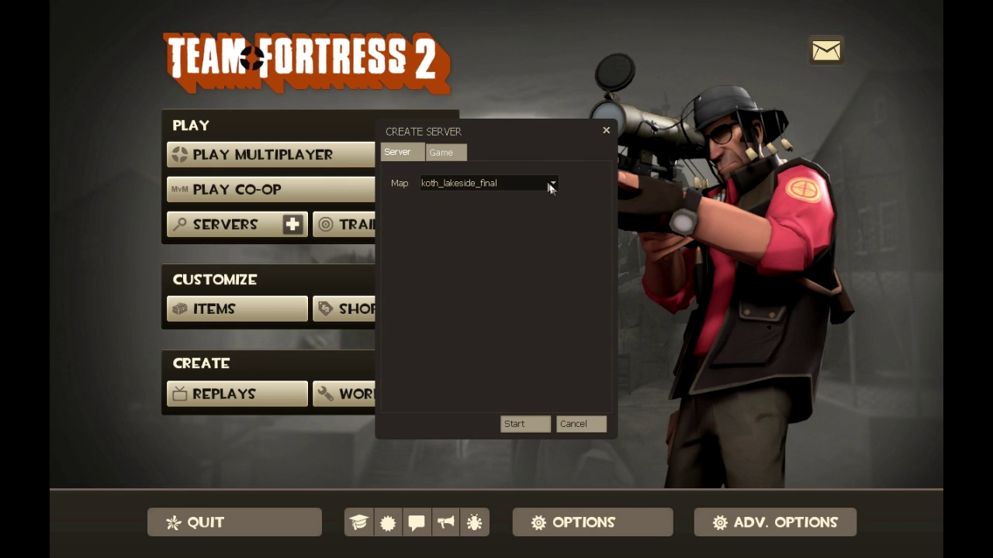
left_click(448, 152)
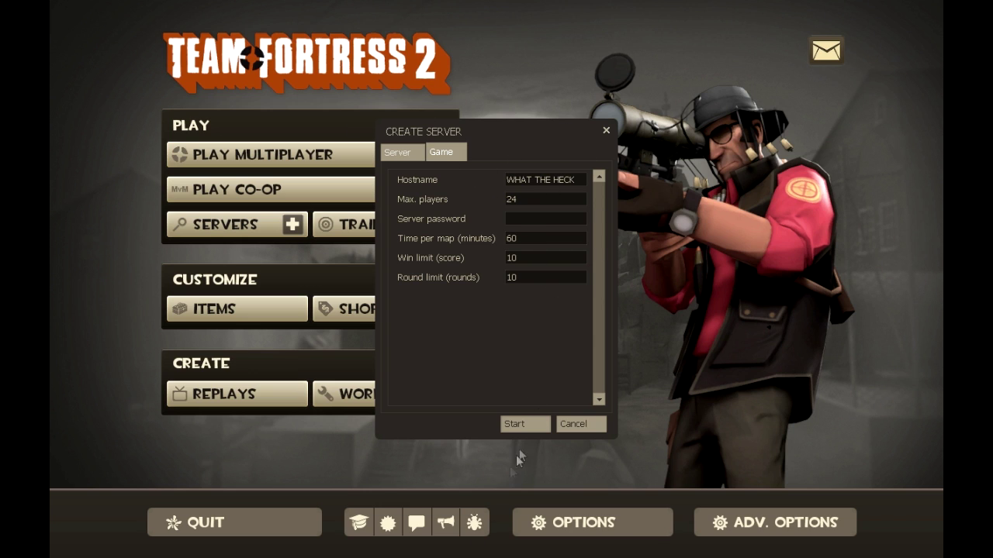
left_click(535, 424)
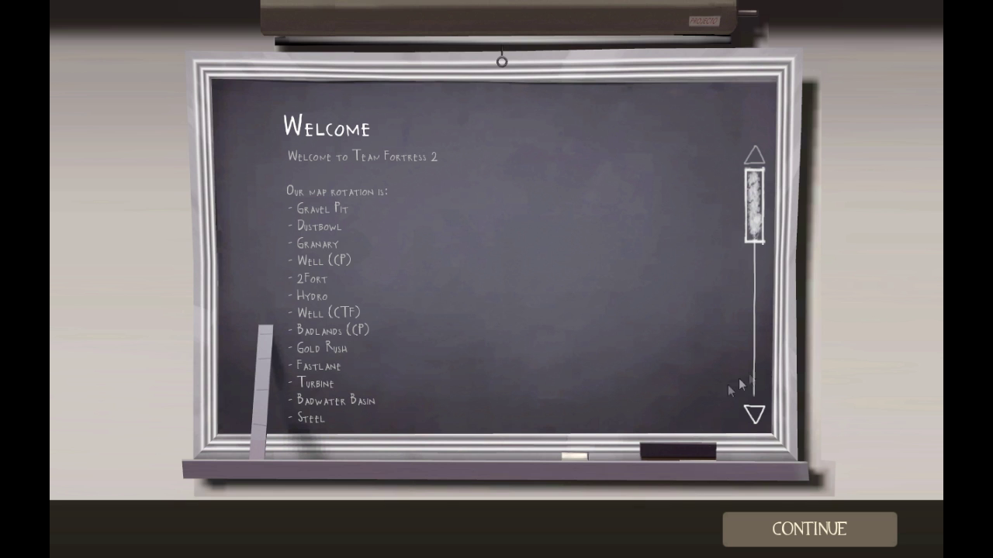
Step: Dismiss the welcome map-rotation screen and join team BLU as the Engineer
left_click(791, 531)
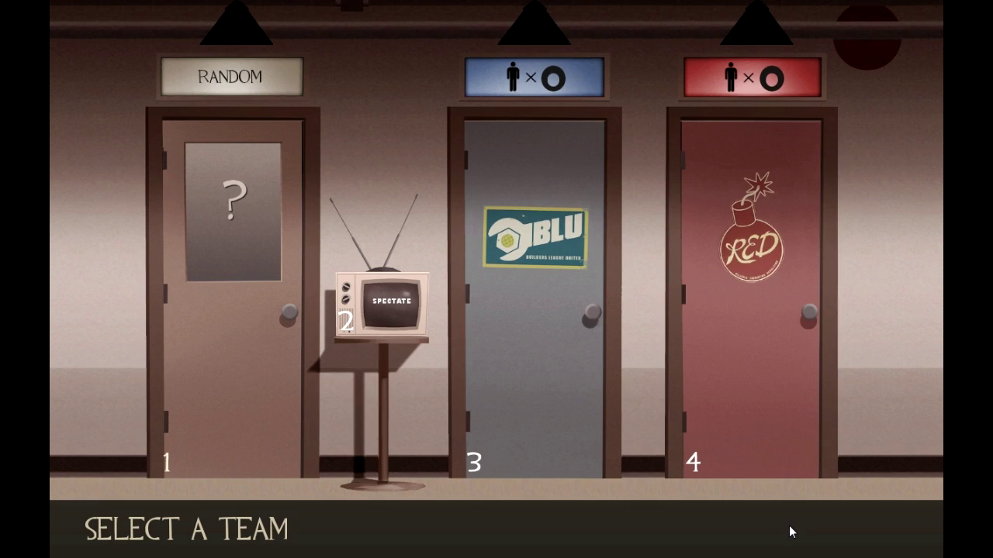
left_click(490, 139)
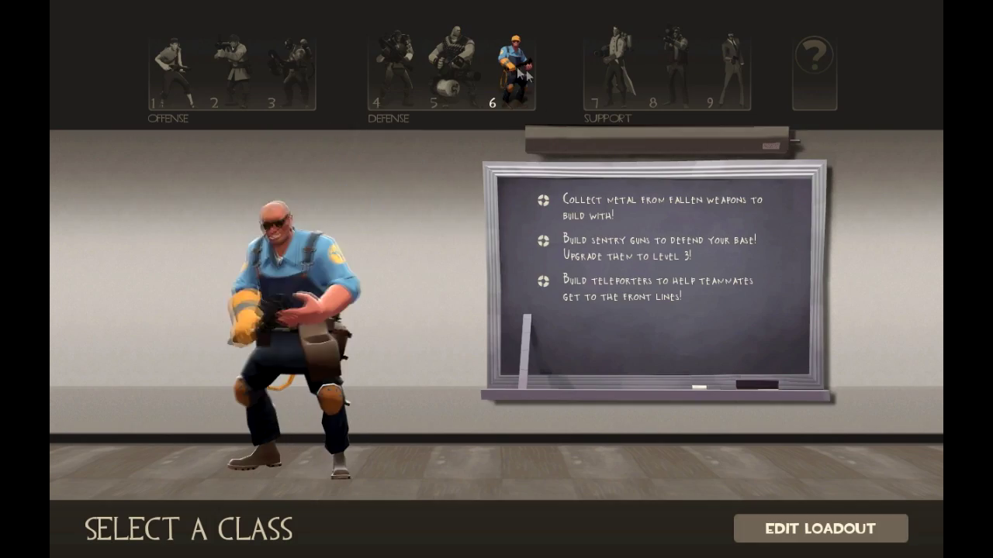
left_click(520, 78)
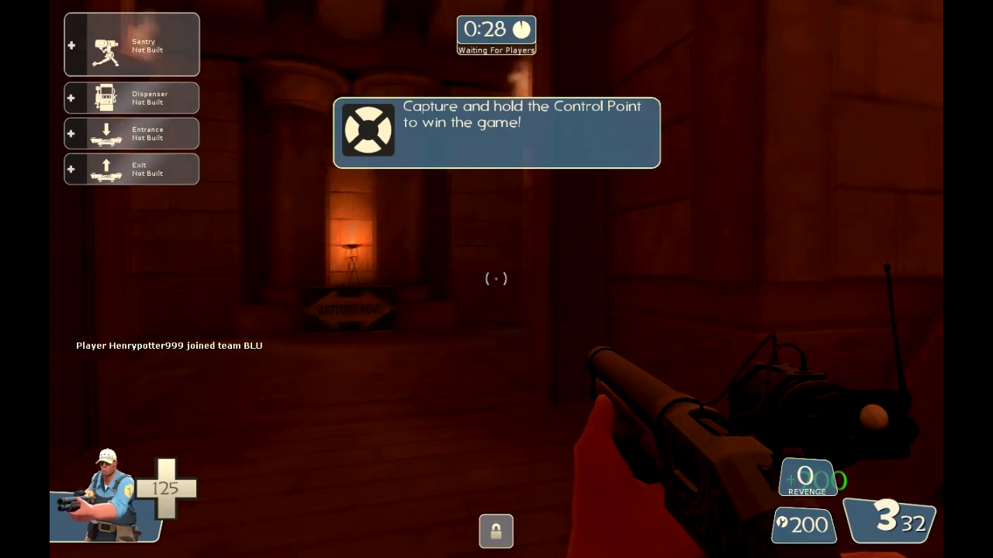
Step: Open and close the build menu, swing the wrench three times, then pause the game
key("4")
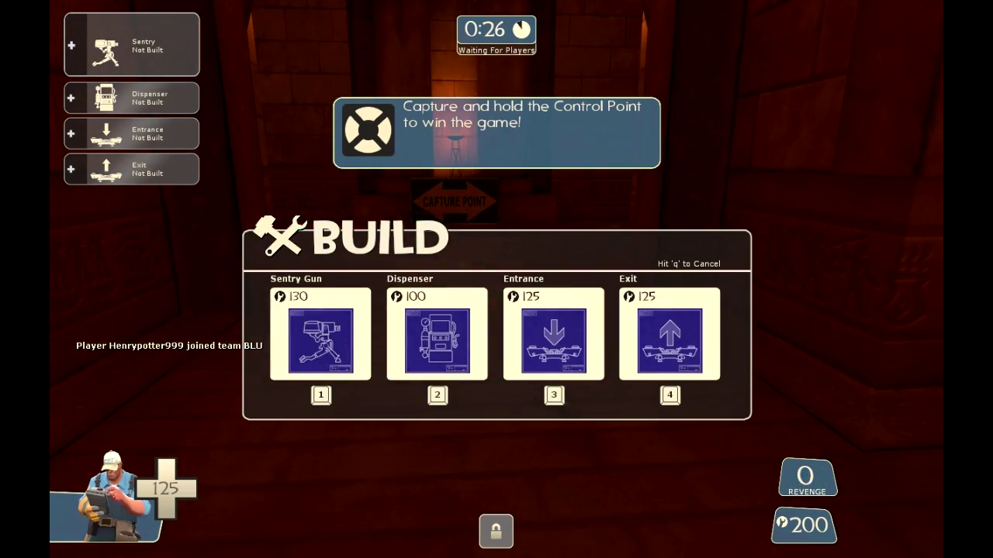
key("q")
key("w")
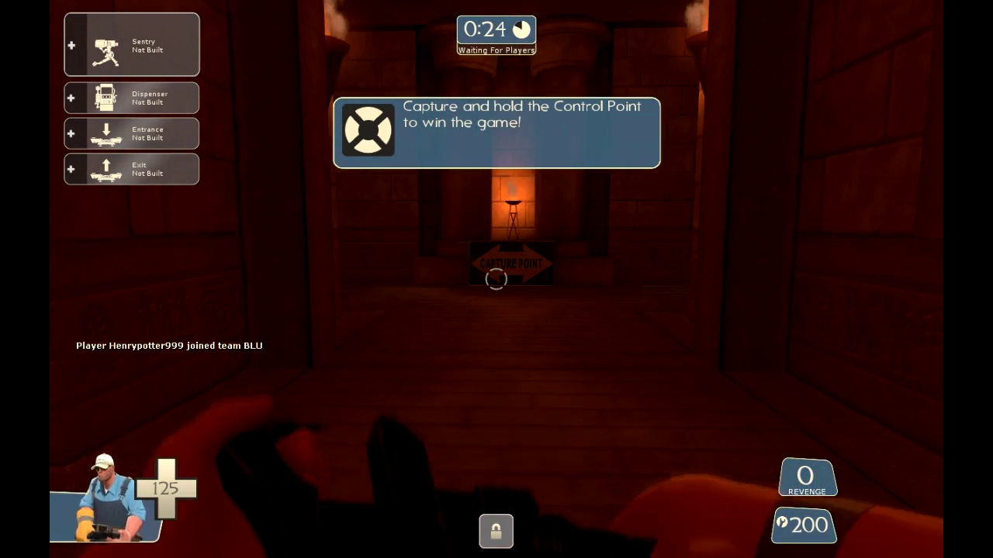
left_click(497, 279)
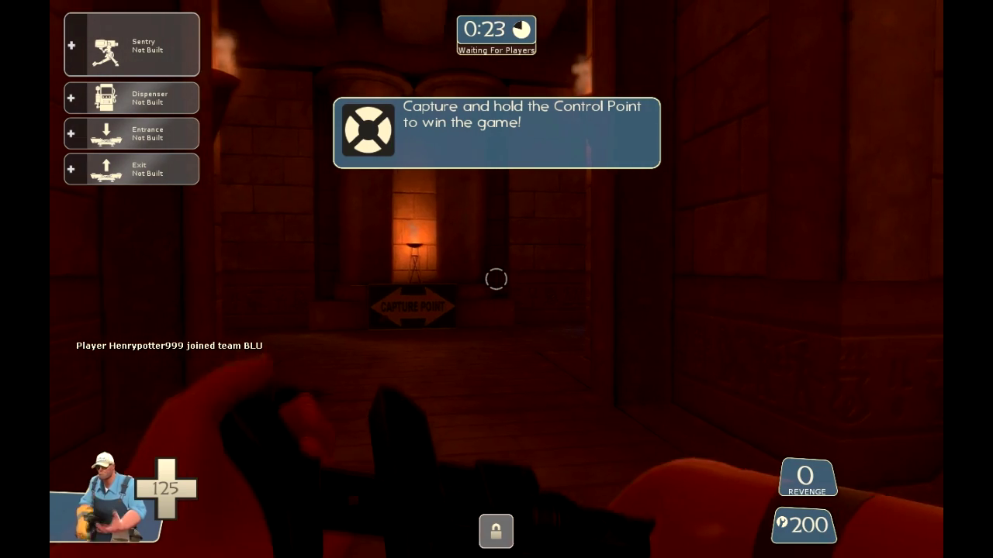
left_click(496, 280)
left_click(497, 279)
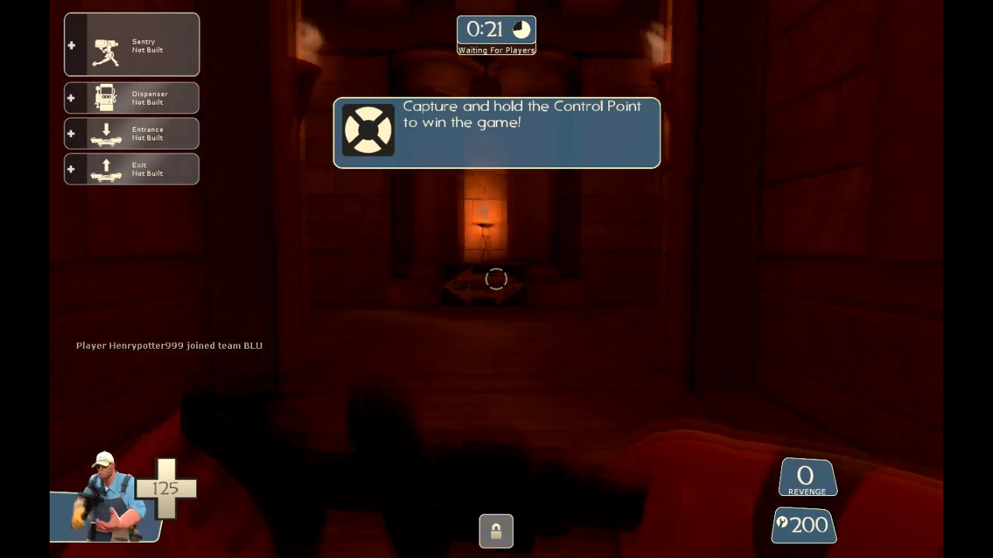
key("Escape")
Step: Tick Enable developer console under Keyboard > Advanced options, confirm, and open the console
left_click(570, 525)
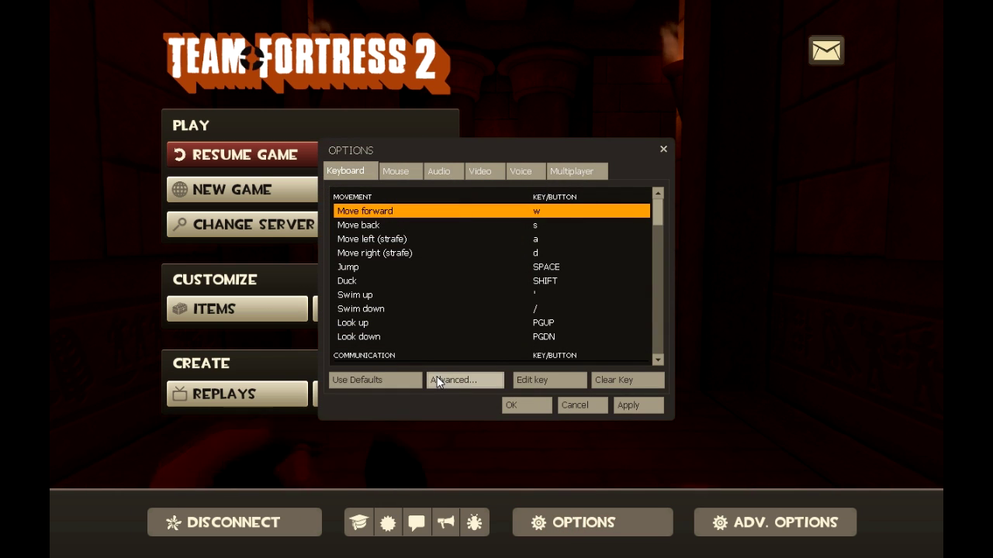
left_click(437, 380)
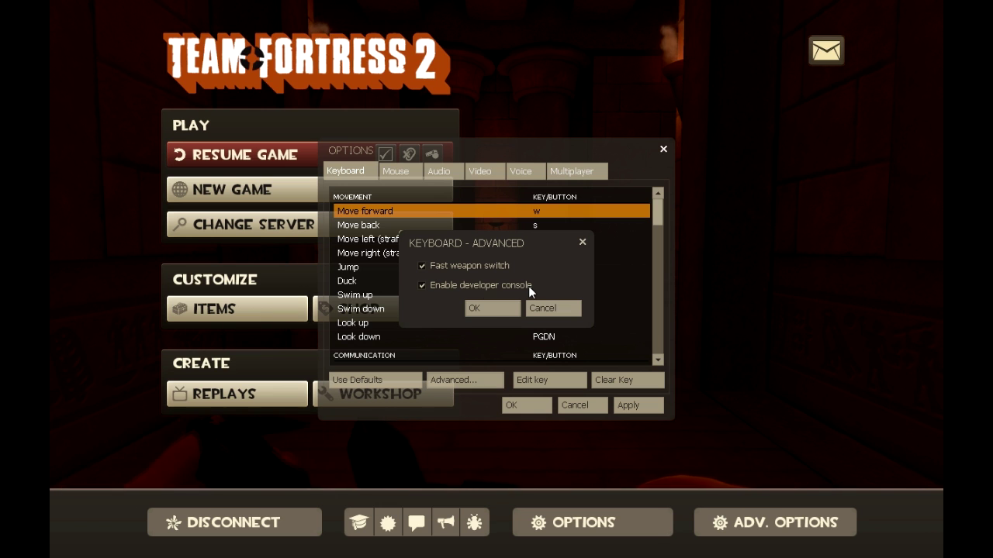
left_click(508, 308)
left_click(515, 407)
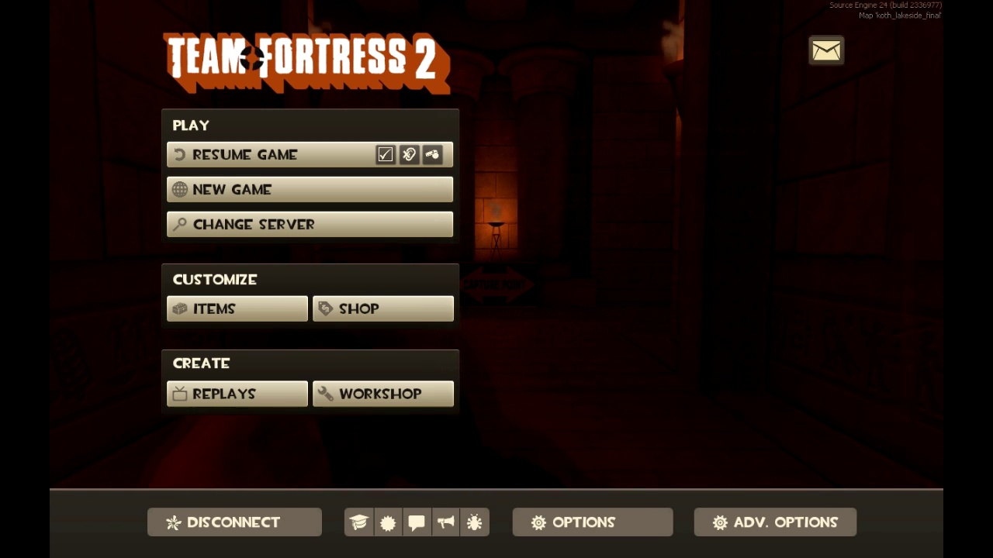
key("grave")
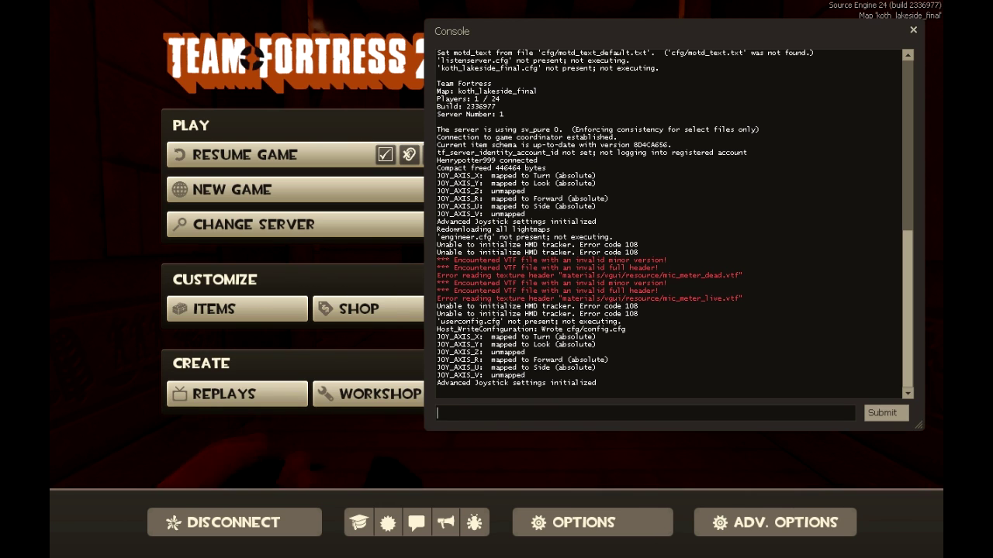
Step: Run sv_lan 0 in the console, then load the map with map pl_badwater
type("sv")
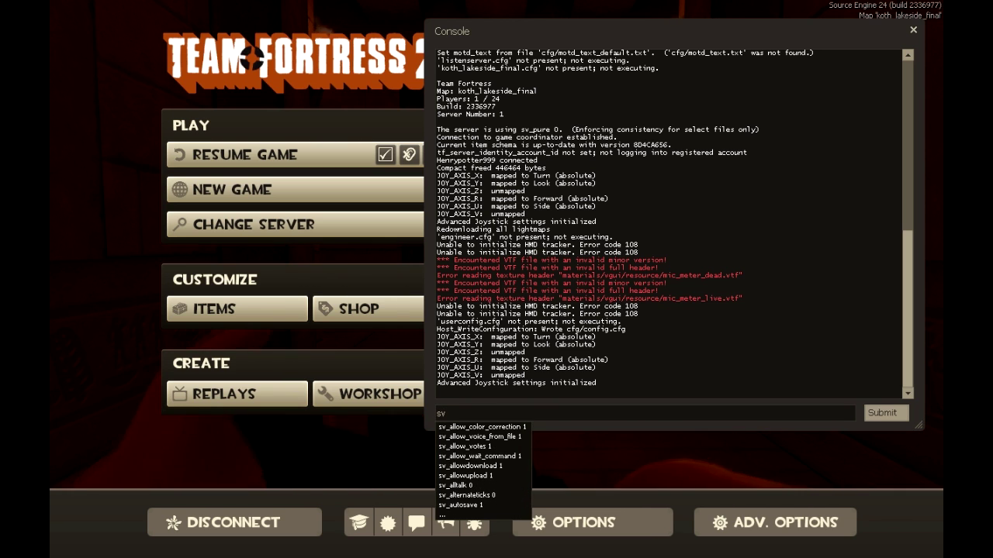
type("_lan 0")
key("Return")
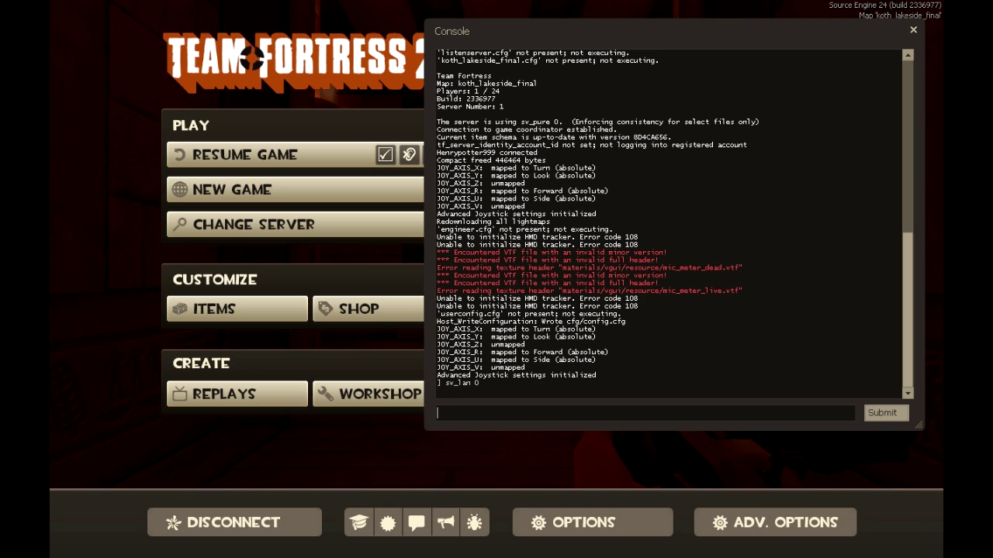
type("m")
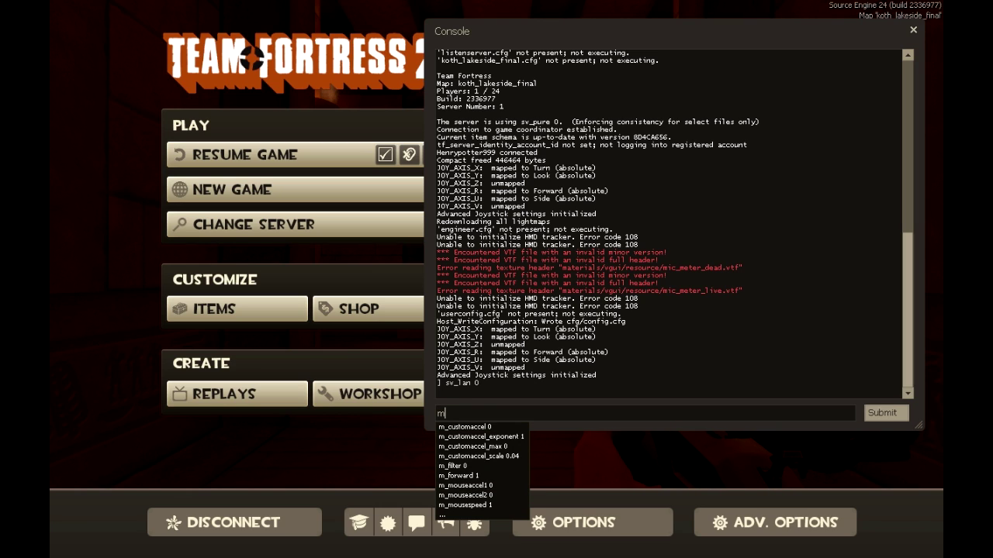
type("ap")
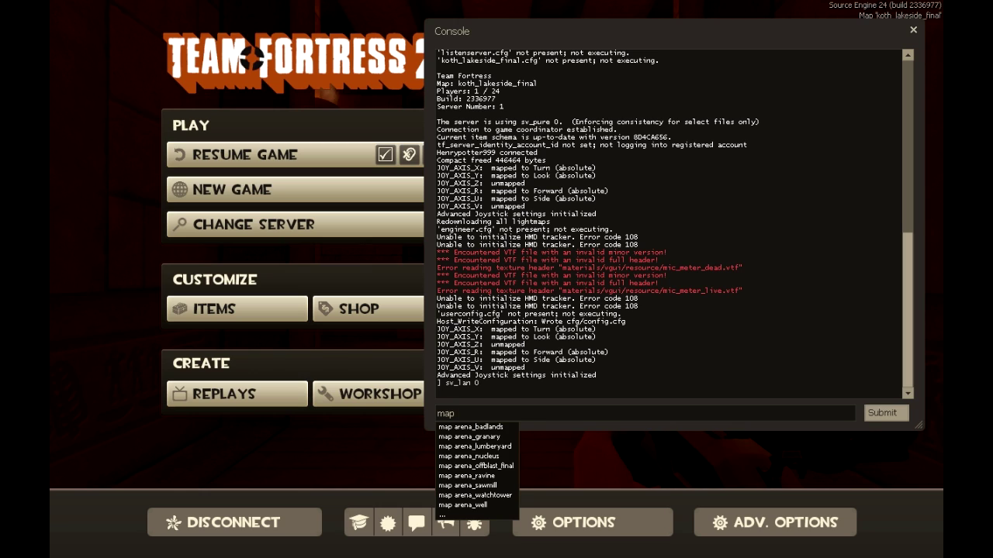
type(" pl_")
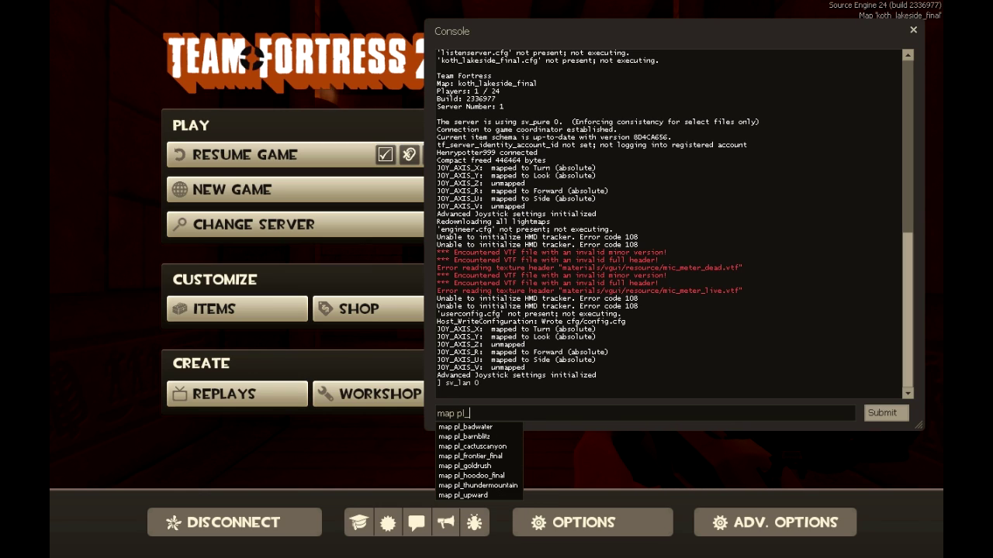
type("ab")
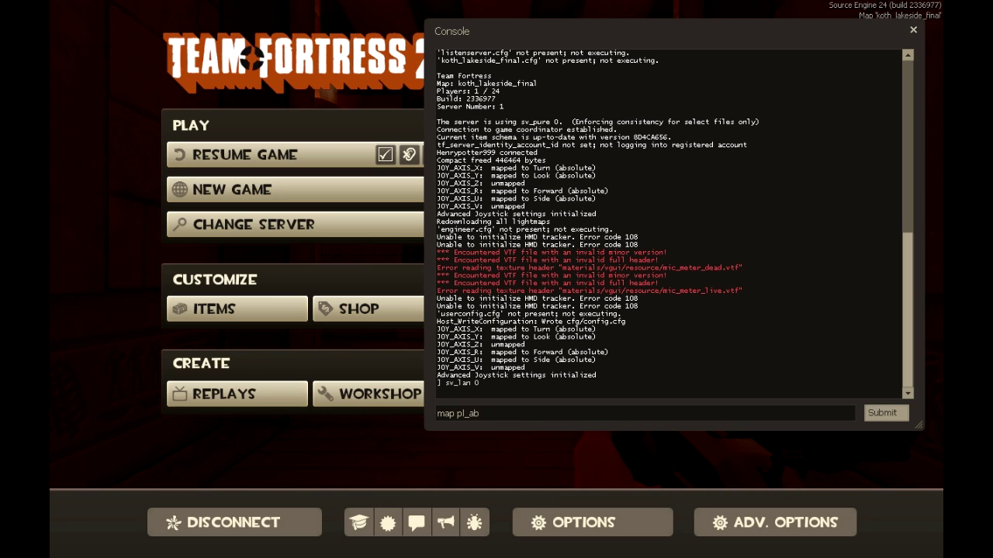
key("BackSpace")
key("BackSpace")
type("badwat")
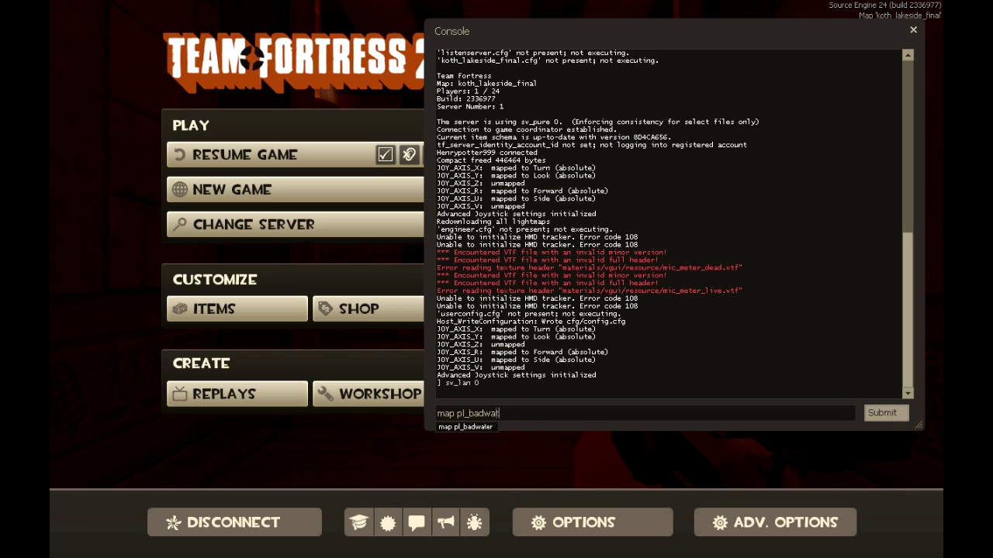
type("er")
key("Return")
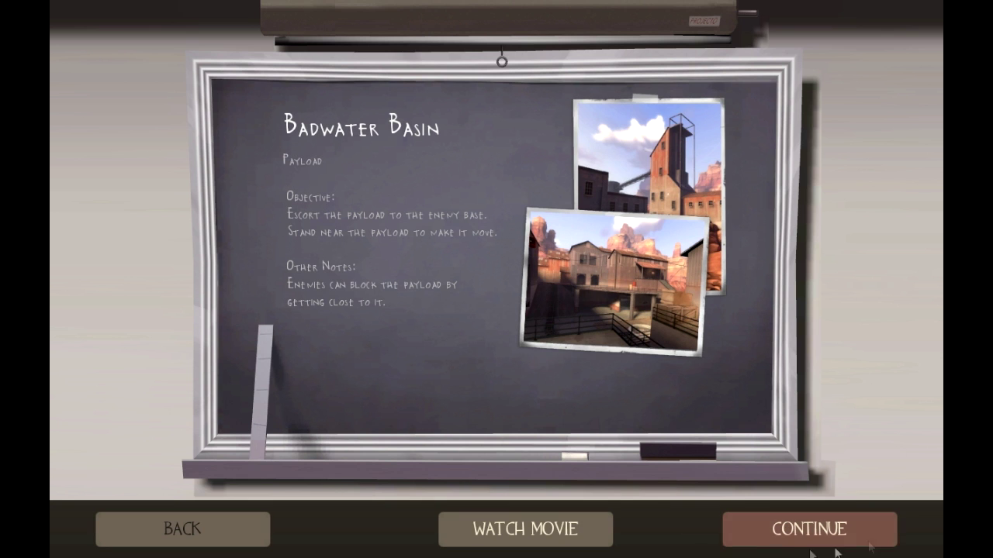
Step: Continue past the Badwater Basin briefing and spawn as a BLU Sniper
left_click(781, 537)
left_click(511, 295)
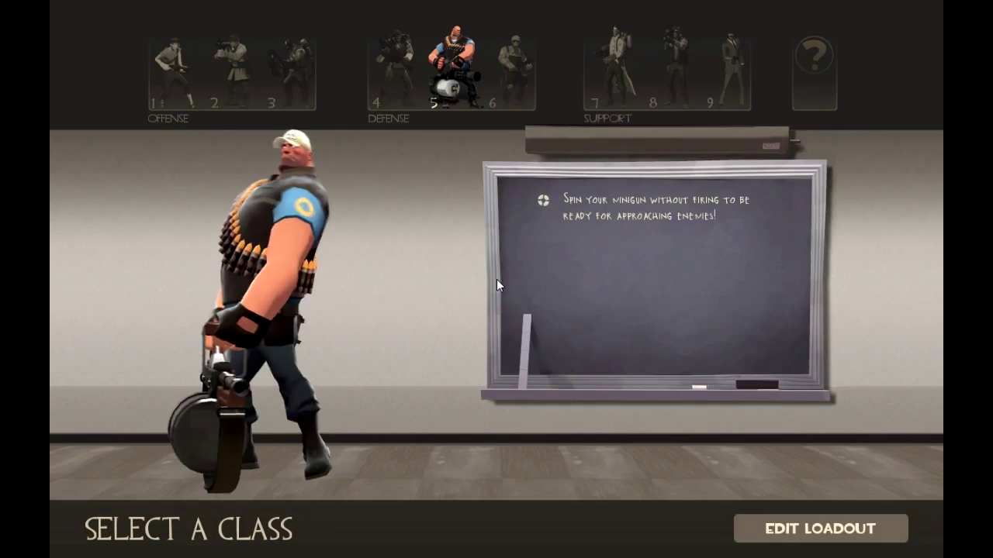
left_click(668, 72)
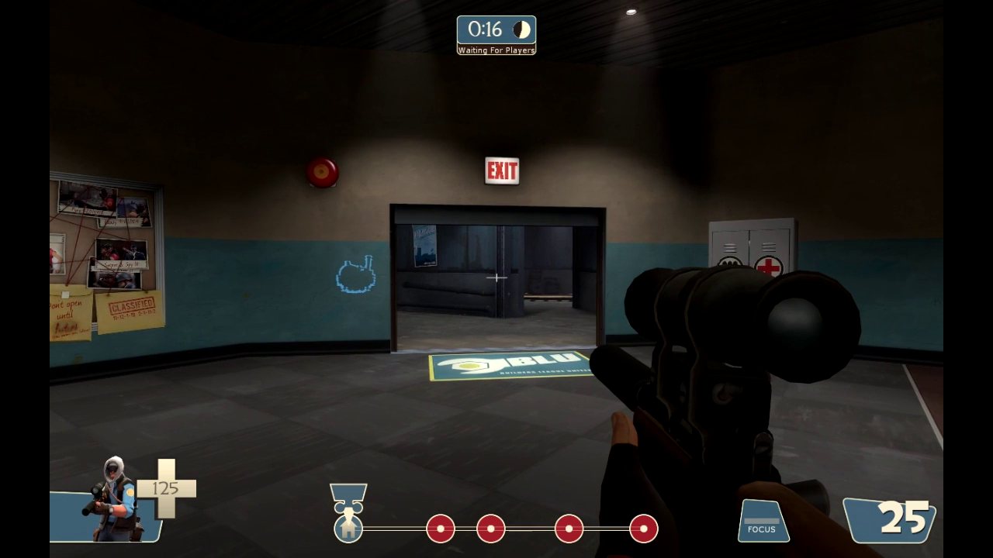
Step: Enter connect 25.182.193.6 in the developer console, then close the console
key("grave")
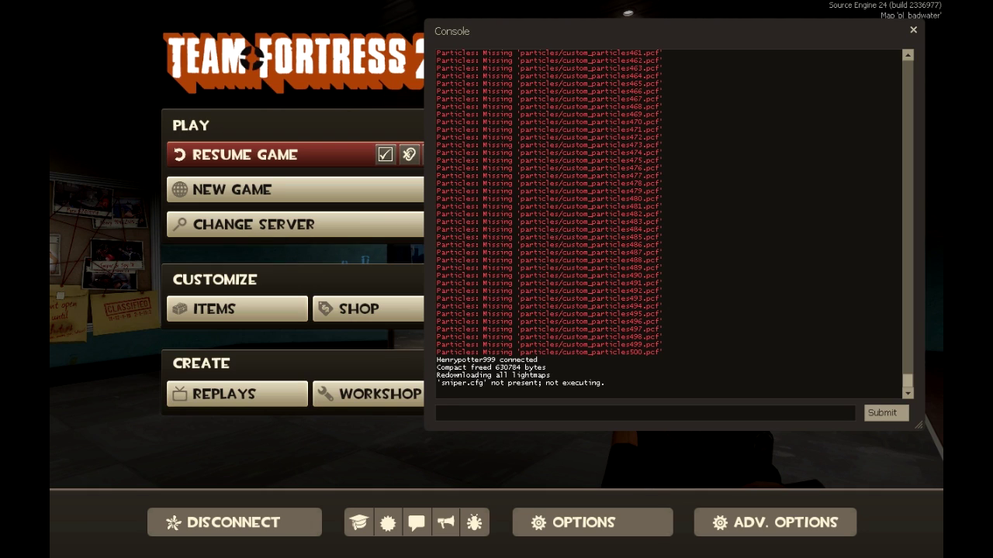
type("con")
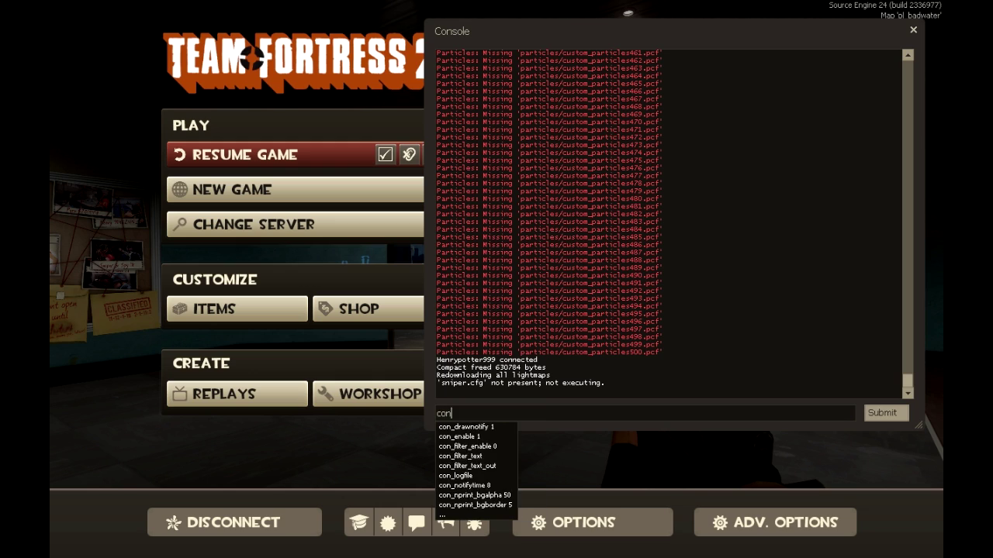
type("nect ")
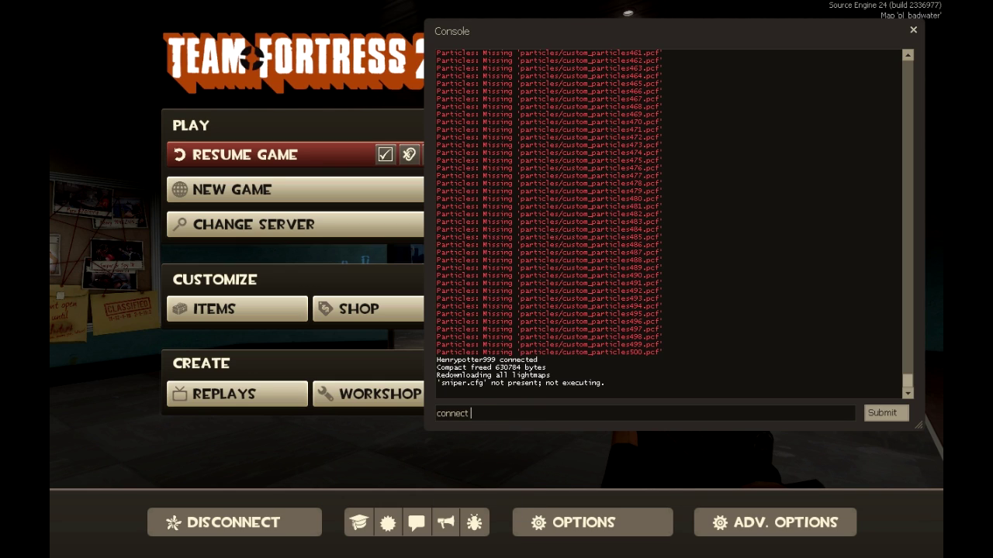
type("25.182.193.6")
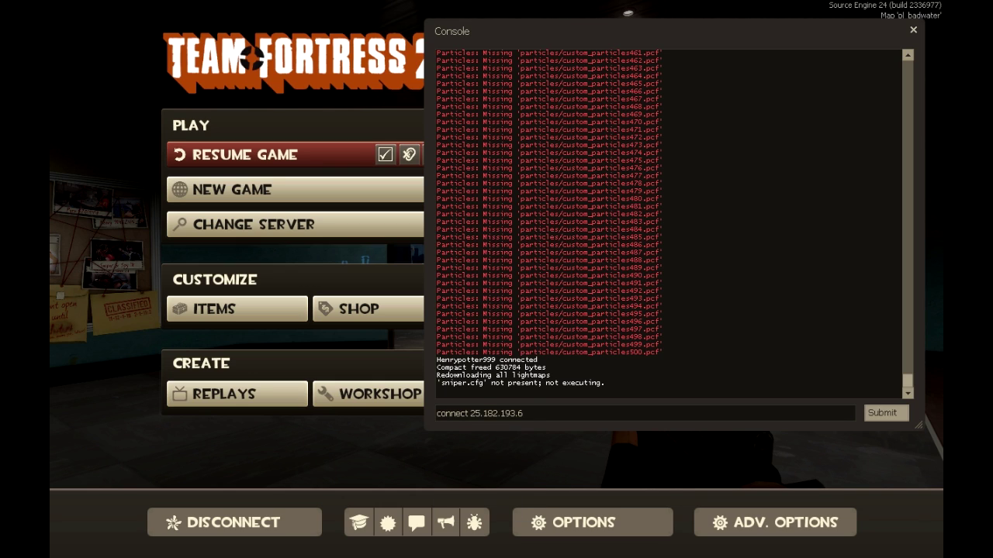
left_click(912, 30)
Step: Disconnect from the Badwater server using the main menu's Disconnect option
left_click(230, 533)
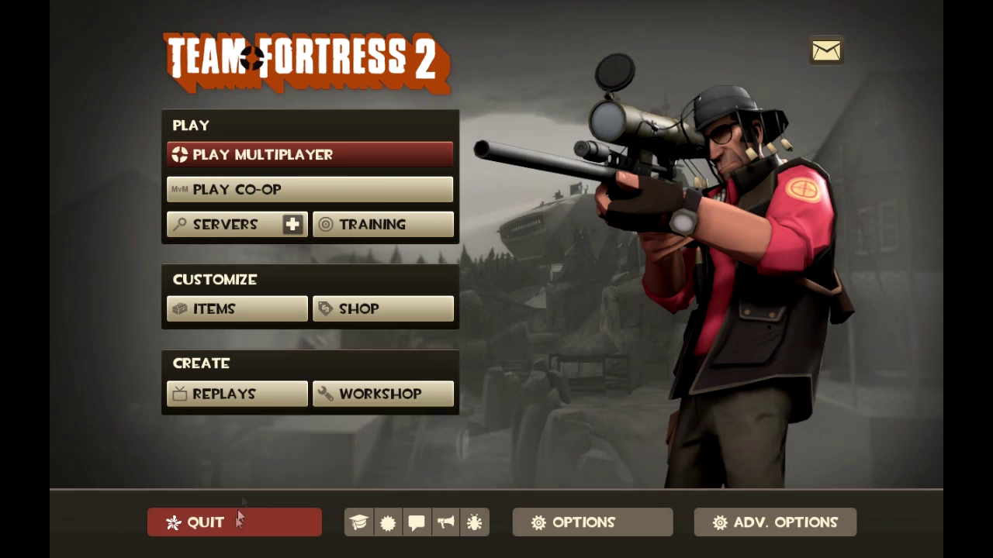